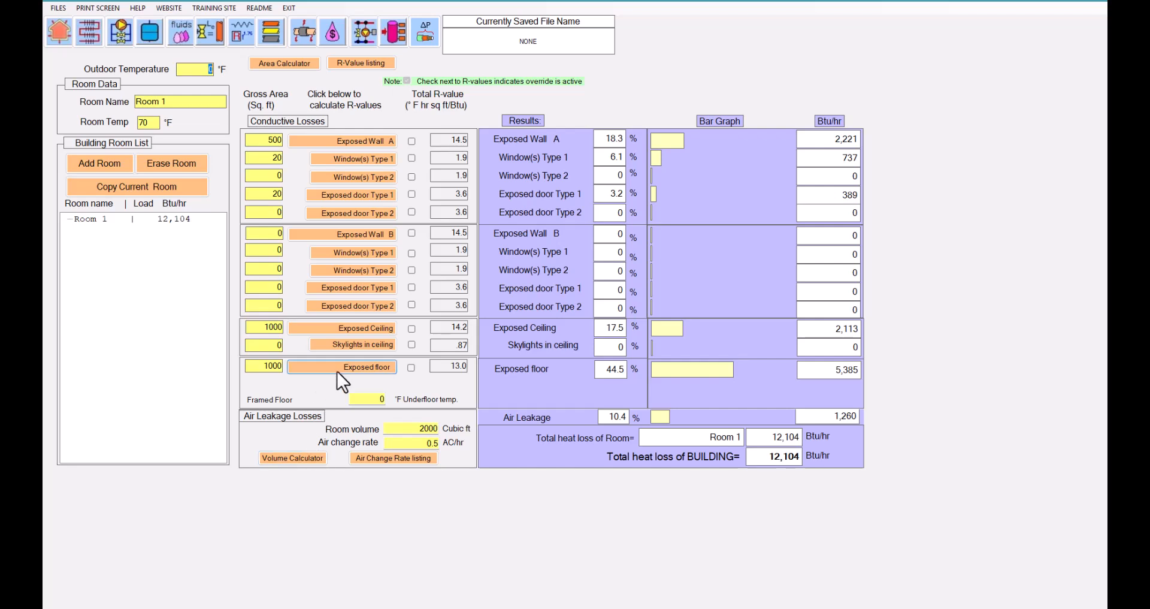
In the area calculator, define a trapezoid 5 ft high on one side, 3 ft on the other and 10 ft wide.
click(285, 64)
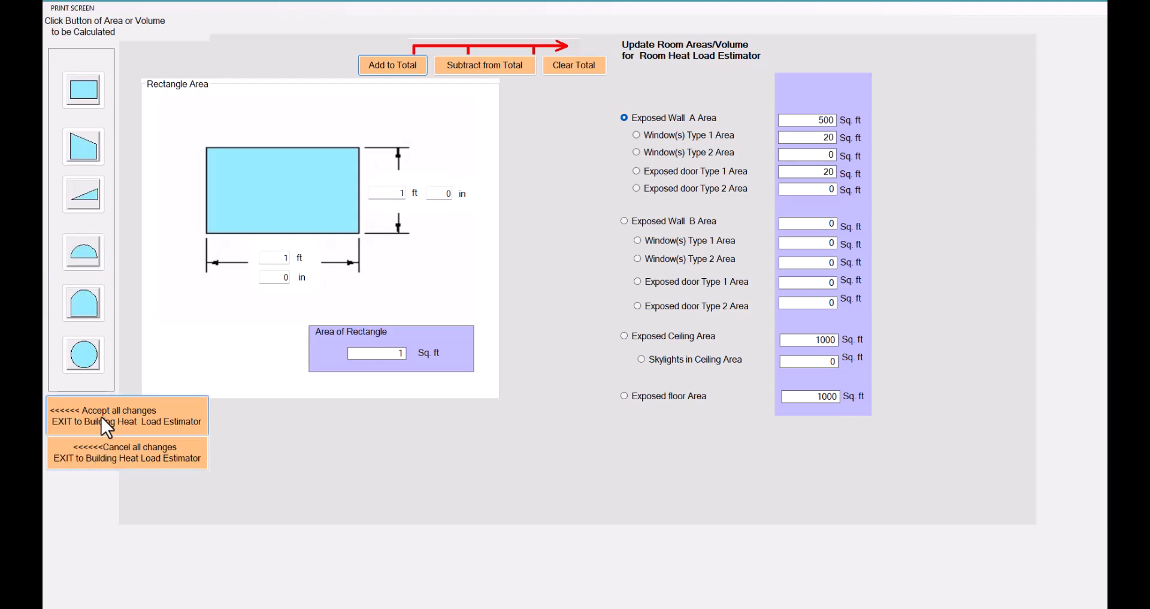
click(103, 455)
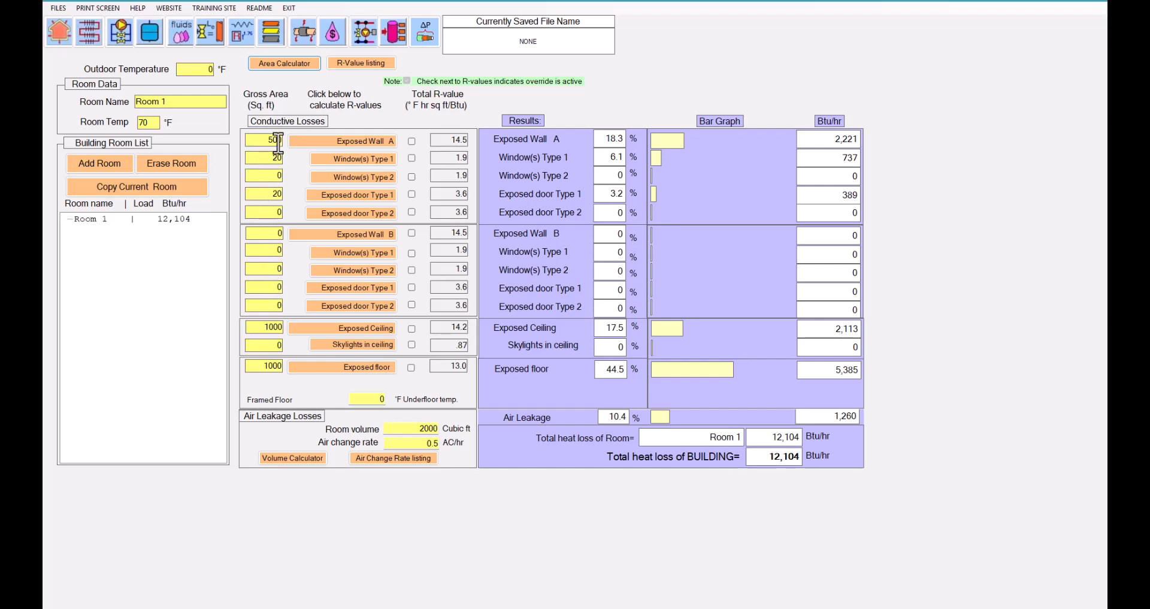
click(276, 63)
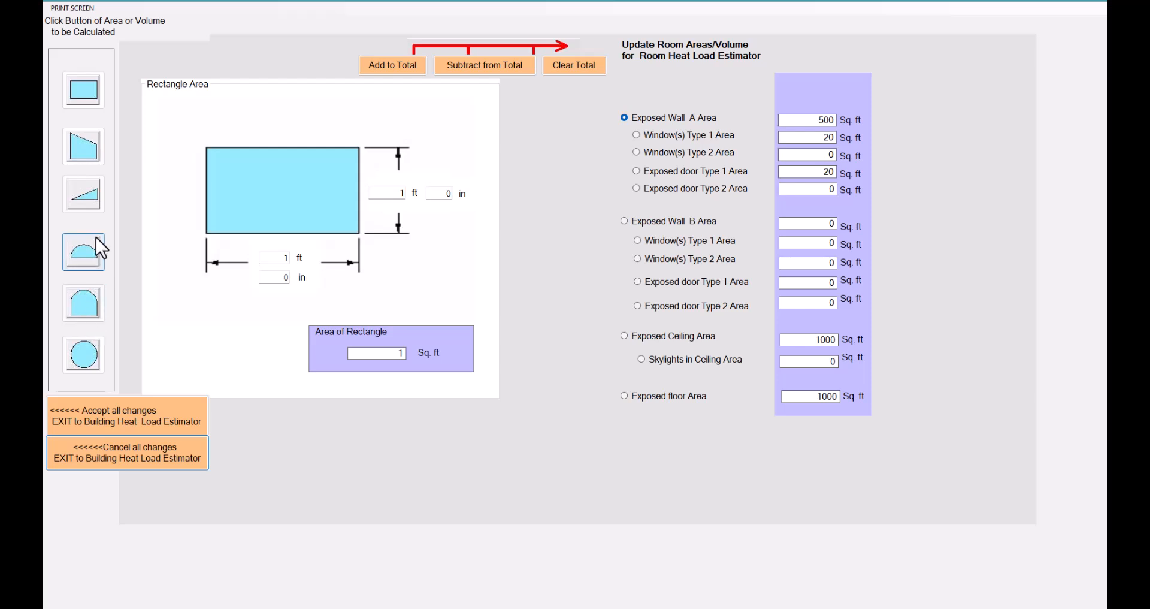
click(92, 146)
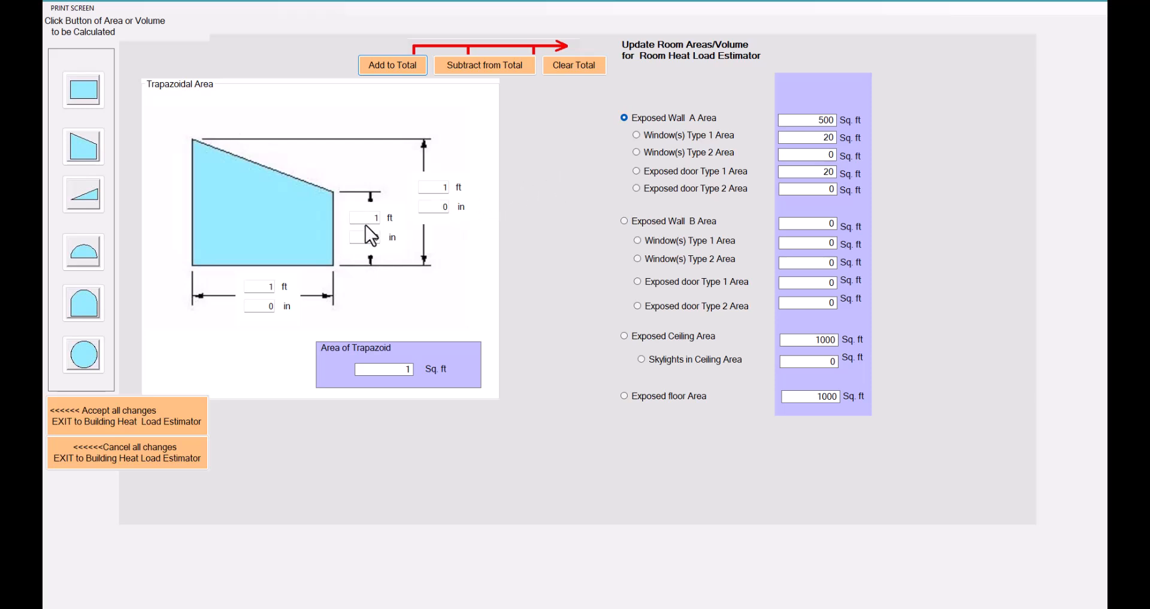
double_click(449, 187)
text(5)
click(371, 220)
click(276, 287)
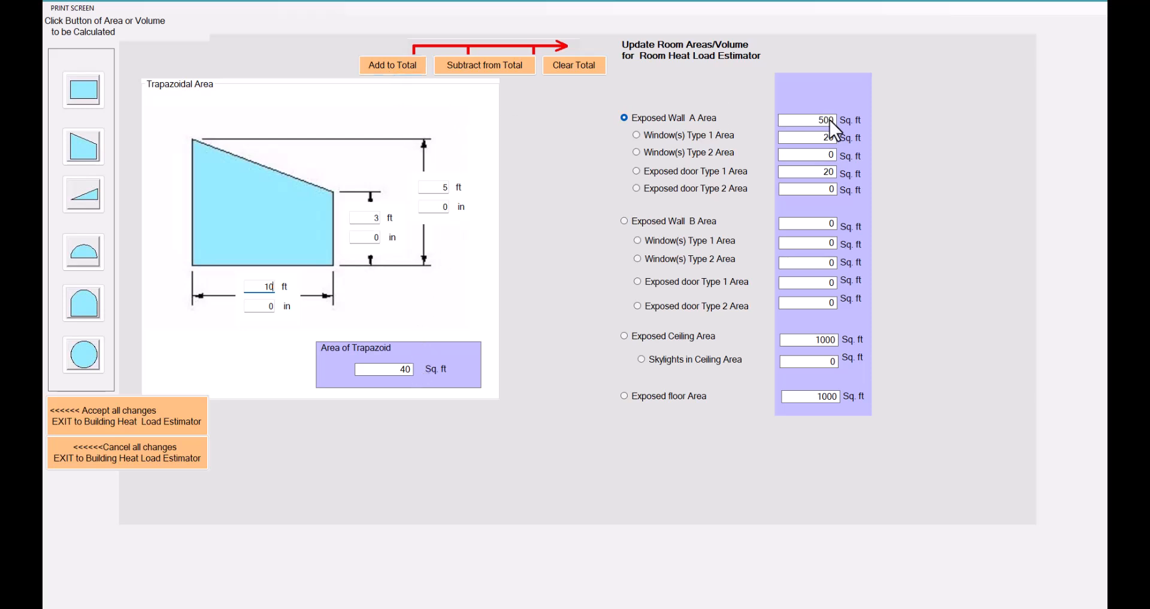
Clear the Exposed Wall A total and rebuild it to 200 sq. ft by repeatedly adding the trapezoid area.
click(397, 67)
click(511, 67)
click(565, 66)
click(407, 69)
click(407, 70)
Set the trapezoid's taller side to 12 ft and add its area to the Exposed Wall B total.
click(628, 222)
click(444, 188)
text(12)
click(404, 62)
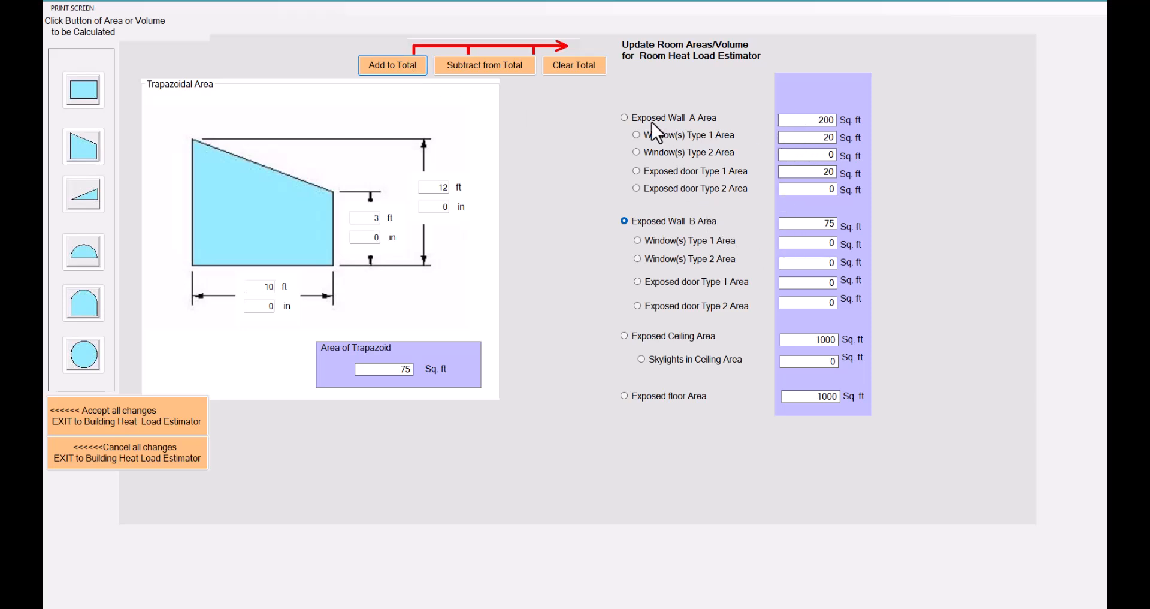
Raise the Exposed Wall A total to 800 sq. ft by repeatedly adding the trapezoid area, and accept all changes.
click(625, 118)
click(398, 70)
click(398, 70)
click(398, 69)
click(398, 70)
click(398, 70)
click(398, 69)
click(398, 70)
click(398, 69)
click(120, 412)
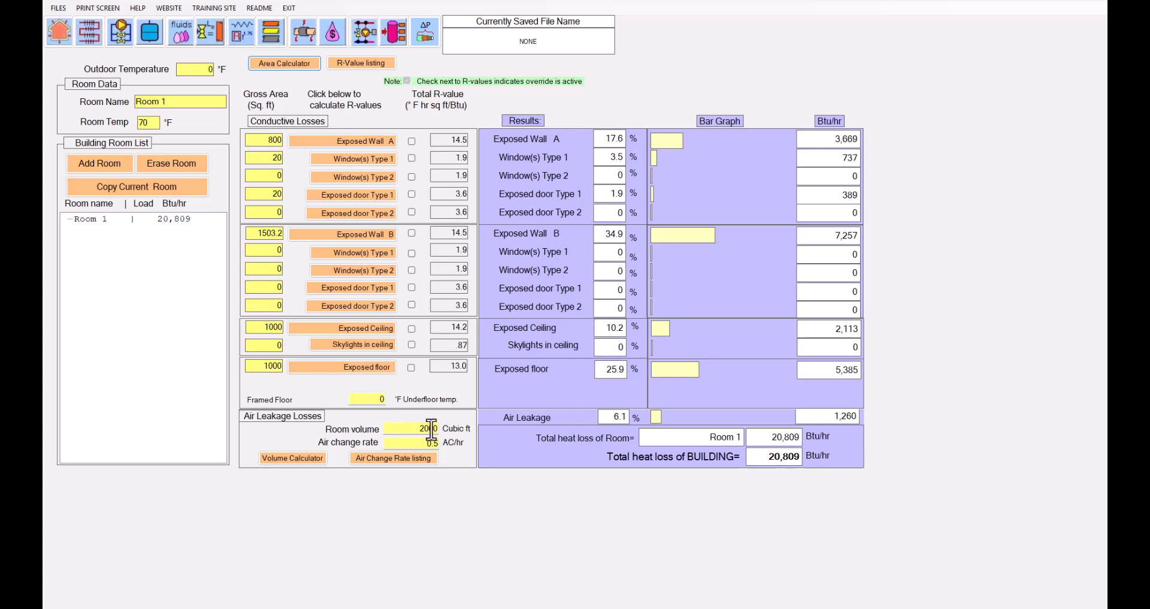
Browse the ceiling shapes in the volume calculator, add the default gambrel-ceiling volume to the room volume, and accept all changes.
click(307, 459)
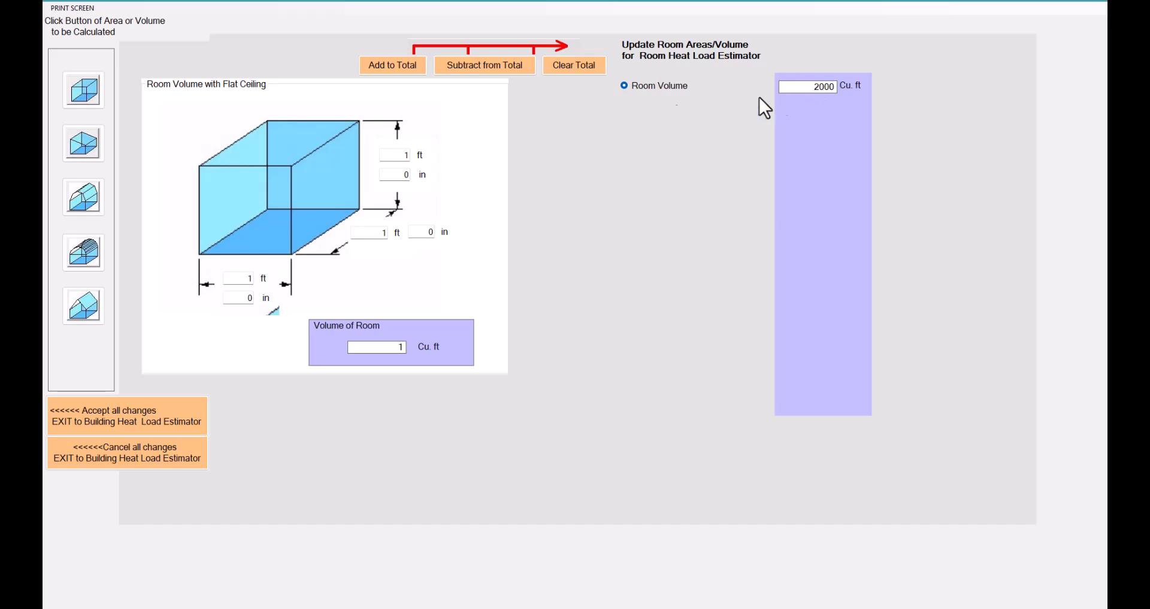
click(93, 197)
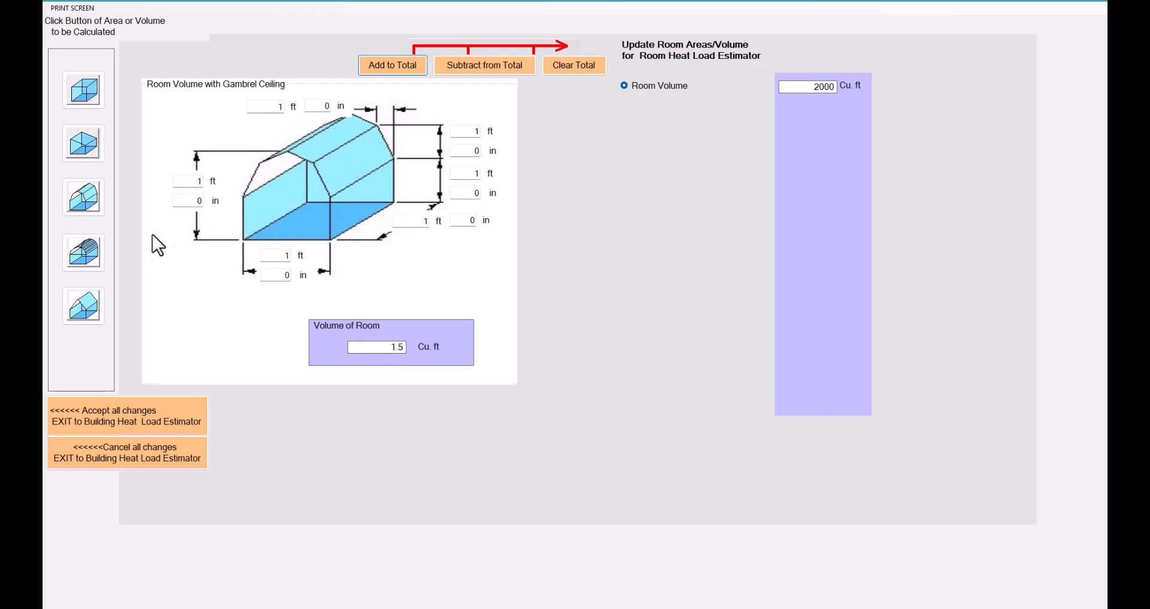
click(96, 261)
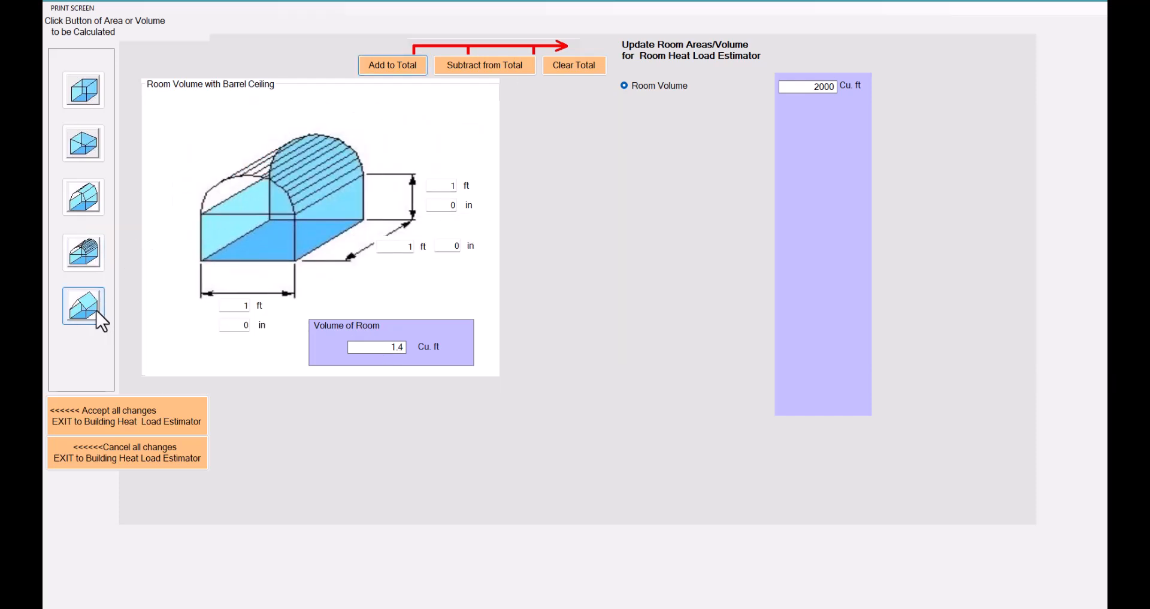
click(96, 310)
click(96, 186)
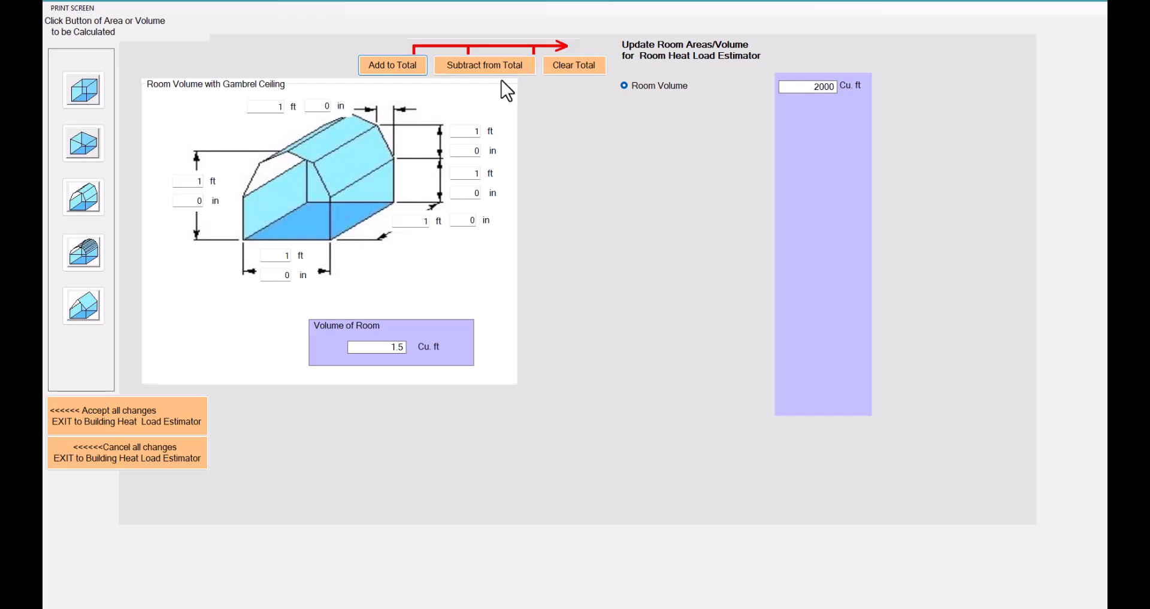
click(401, 65)
click(109, 419)
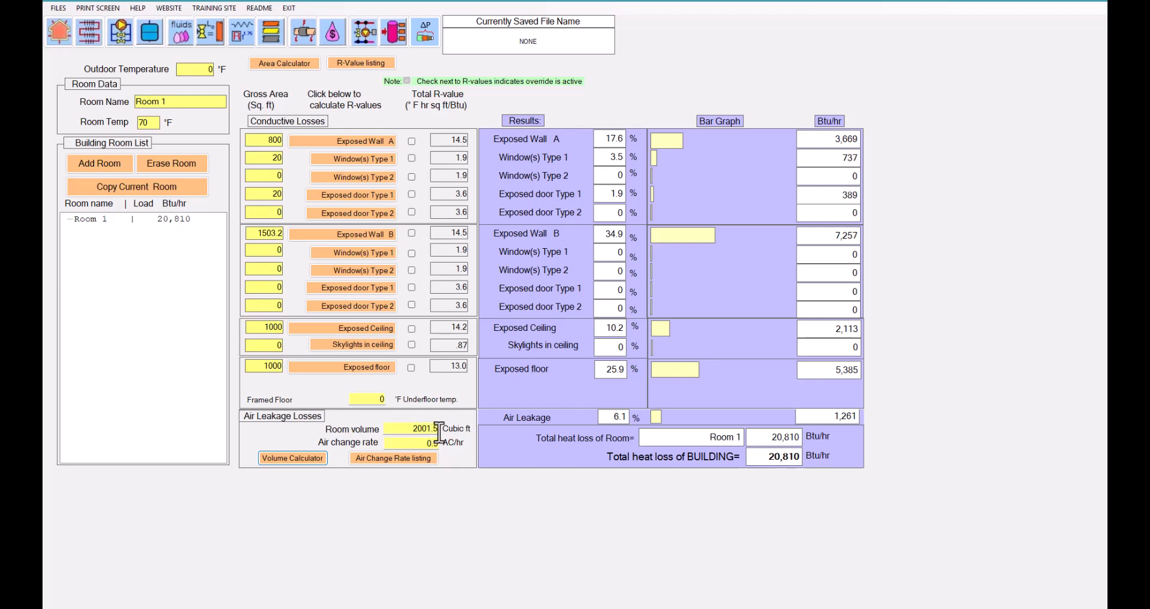
Reopen the volume calculator and clear the room volume total.
click(287, 459)
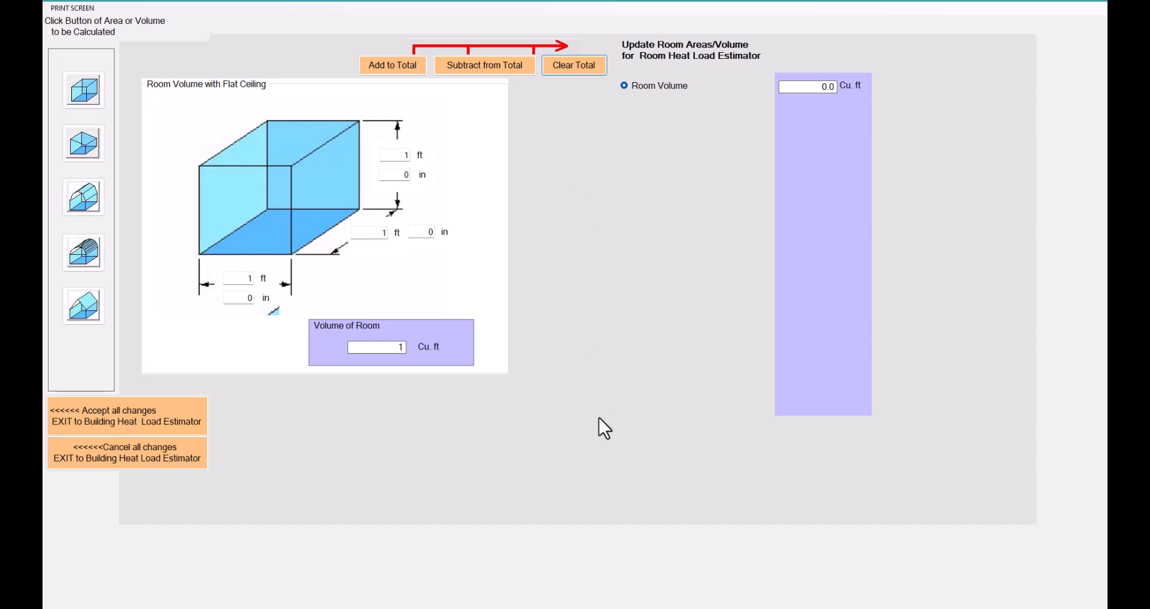
click(395, 67)
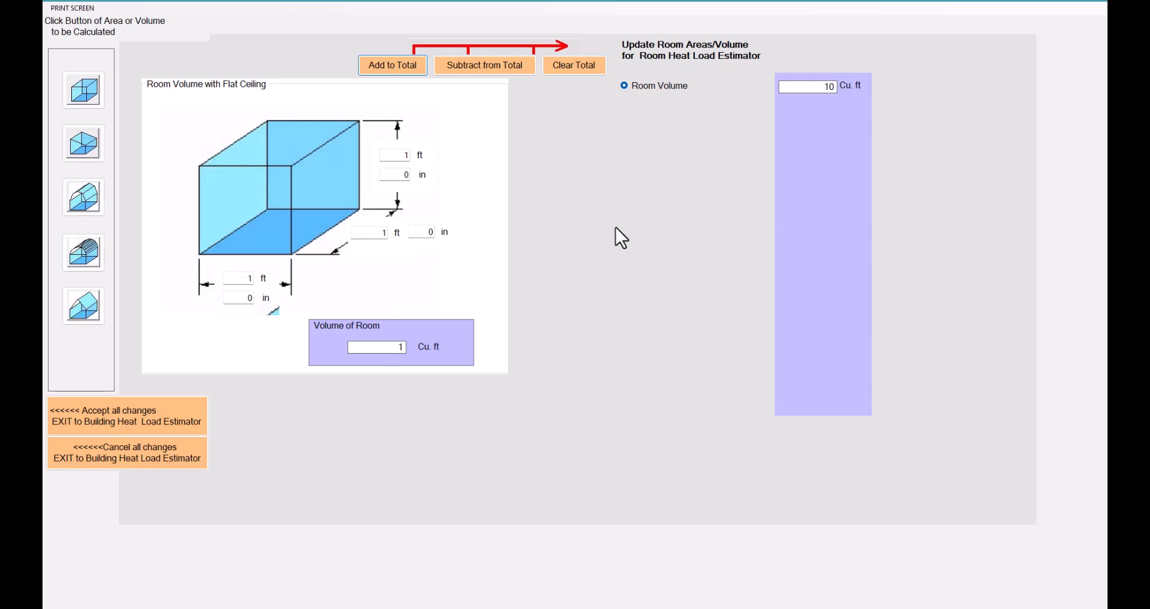
click(574, 66)
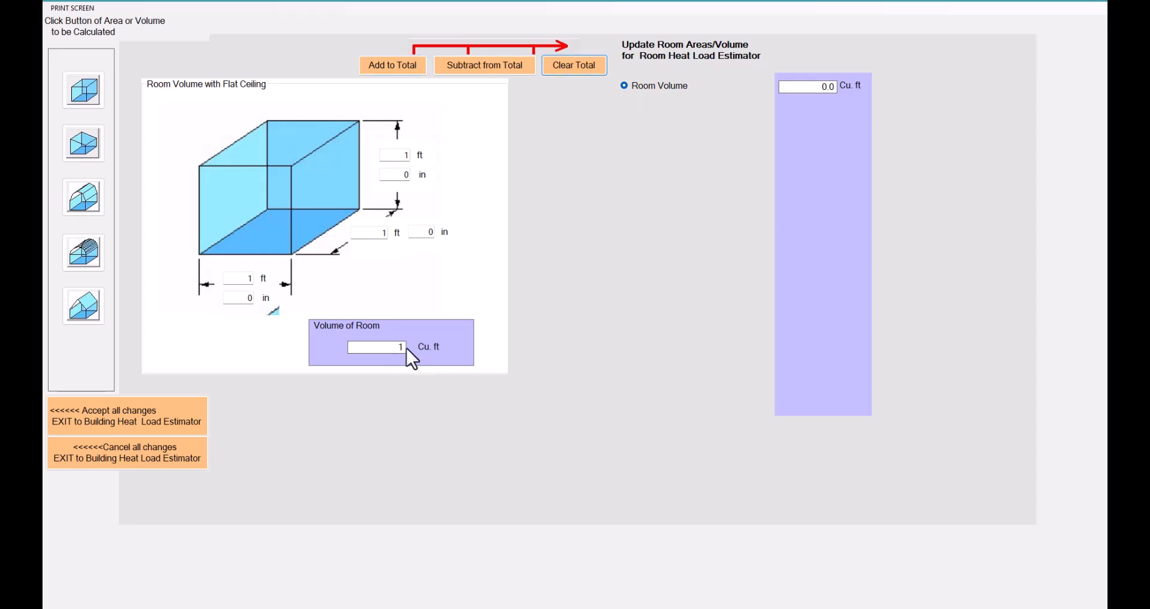
Set the flat-ceiling room to 123 ft wide and 10 ft high, add its volume to the total, and accept all changes.
double_click(254, 279)
text(123)
double_click(408, 156)
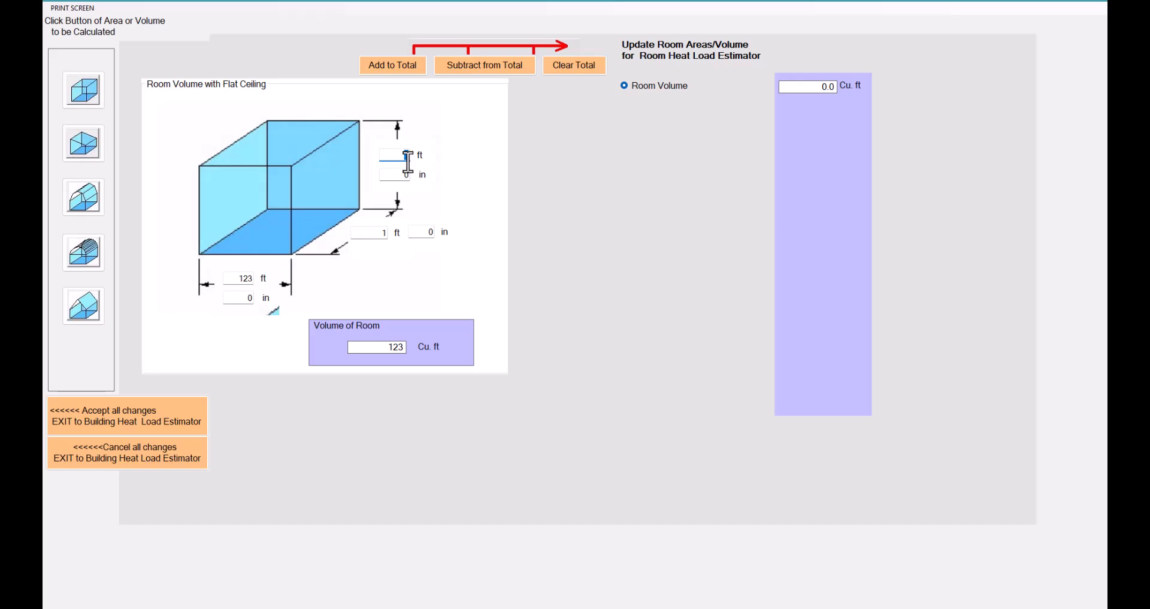
text(10)
click(412, 58)
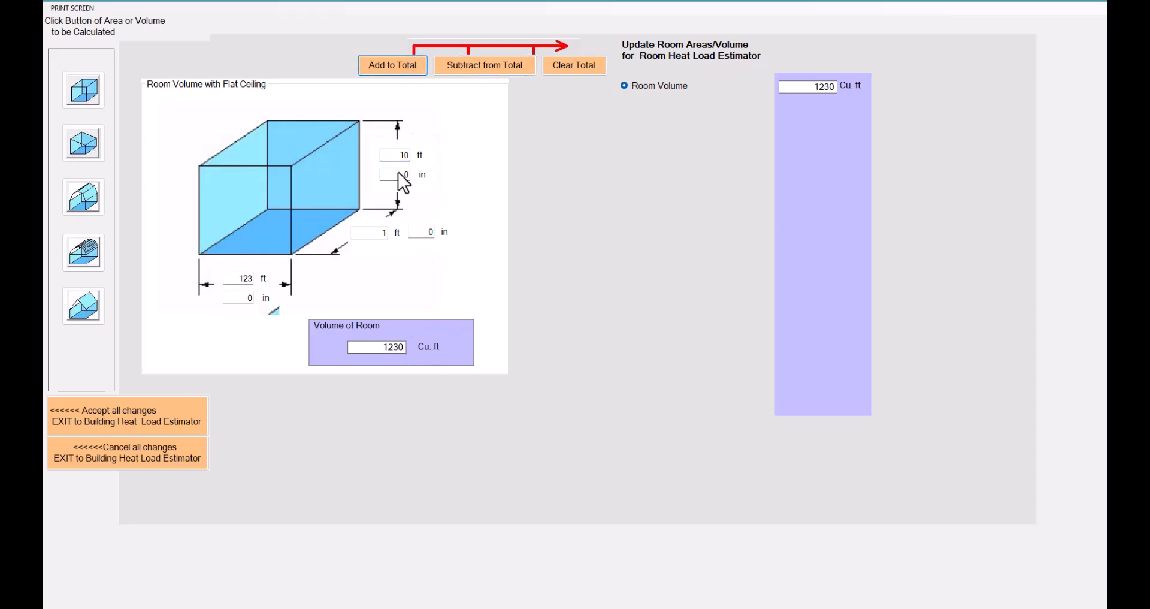
click(143, 420)
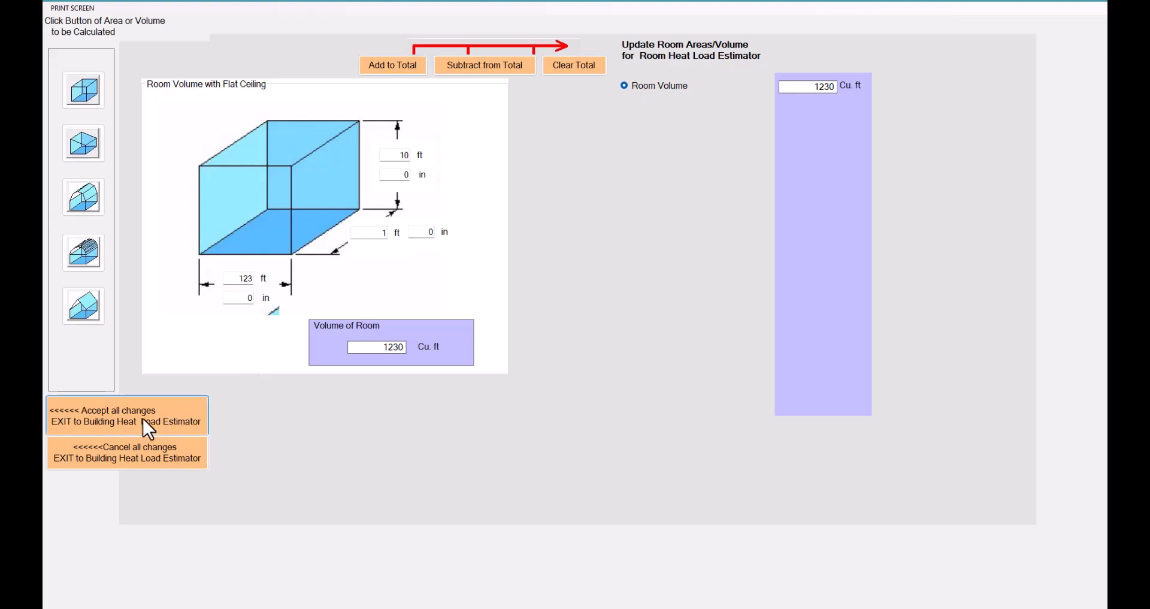